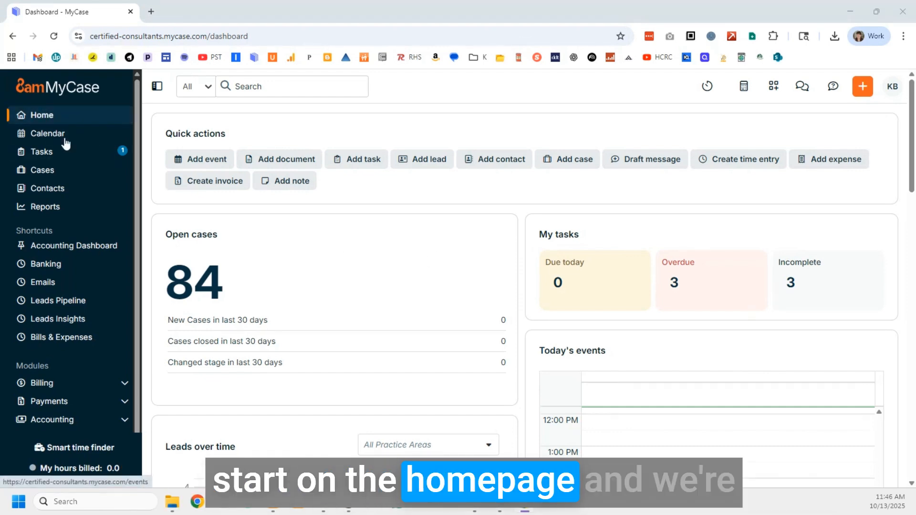
# Open the Banking page of the Accounting module
pyautogui.scroll(-2, 57, 135)
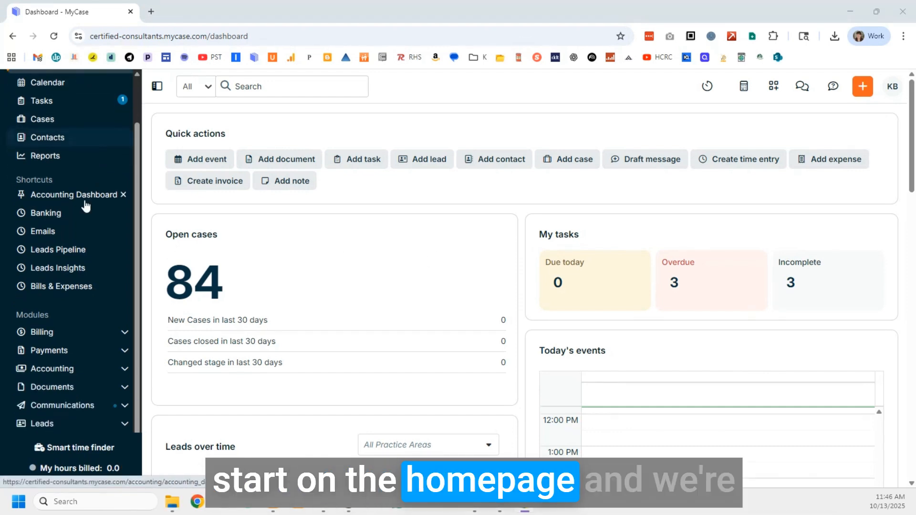
pyautogui.click(57, 370)
pyautogui.scroll(-4, 62, 335)
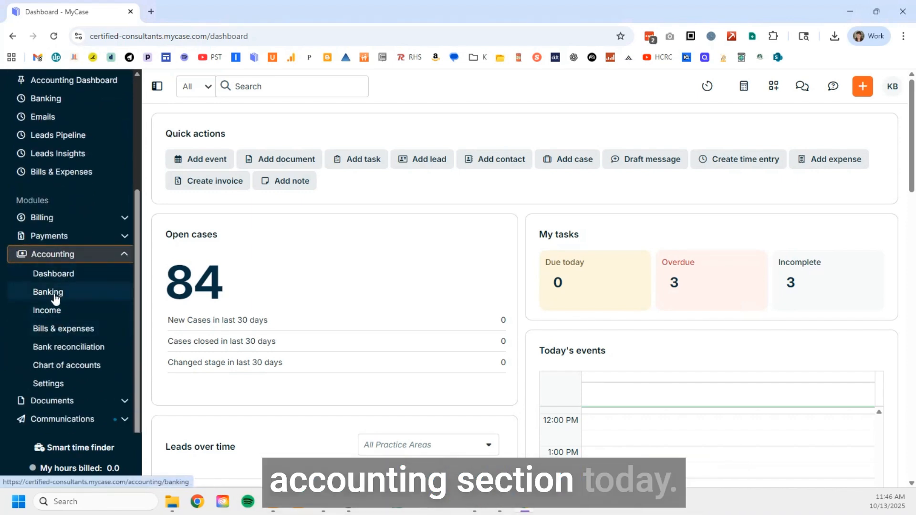
pyautogui.click(52, 292)
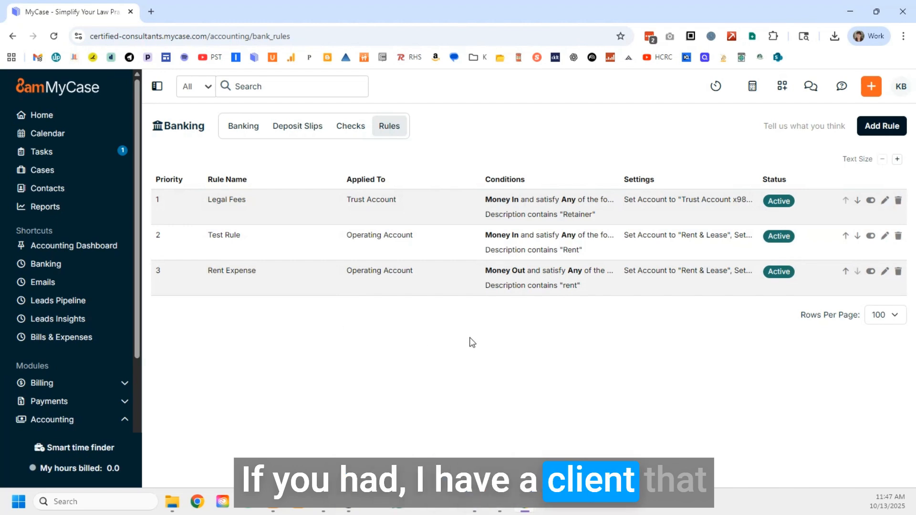
# Set the banking rules list to show 100 rows per page
pyautogui.click(881, 317)
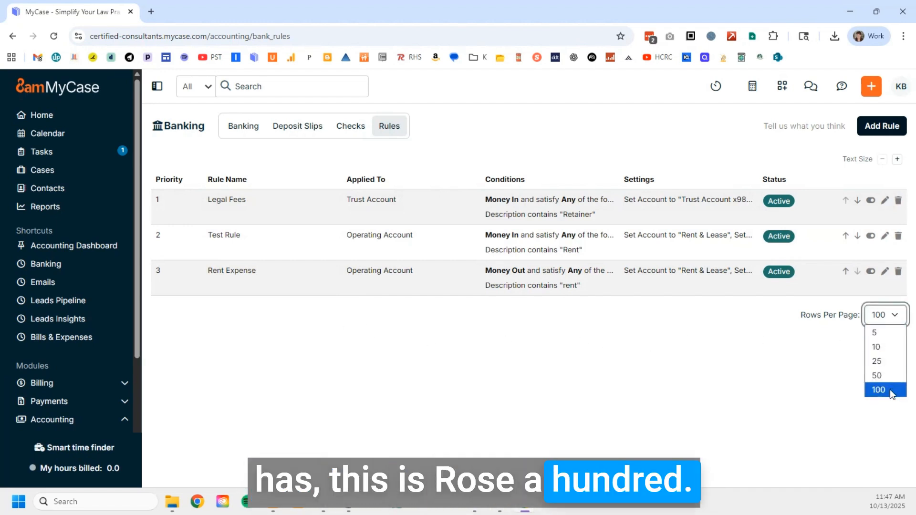
pyautogui.click(890, 389)
pyautogui.click(611, 332)
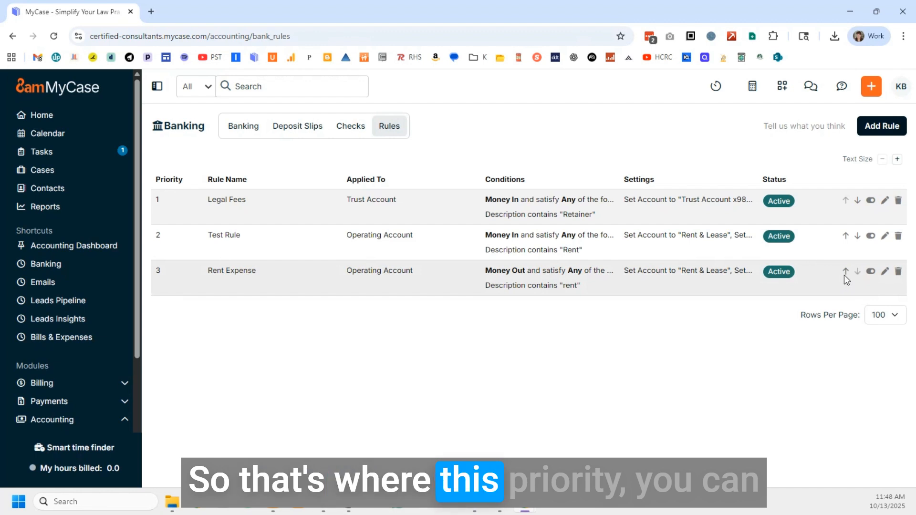
# Switch the Rent Expense rule off and back on, and add Test Operating Acct to the bank accounts it applies to
pyautogui.click(871, 274)
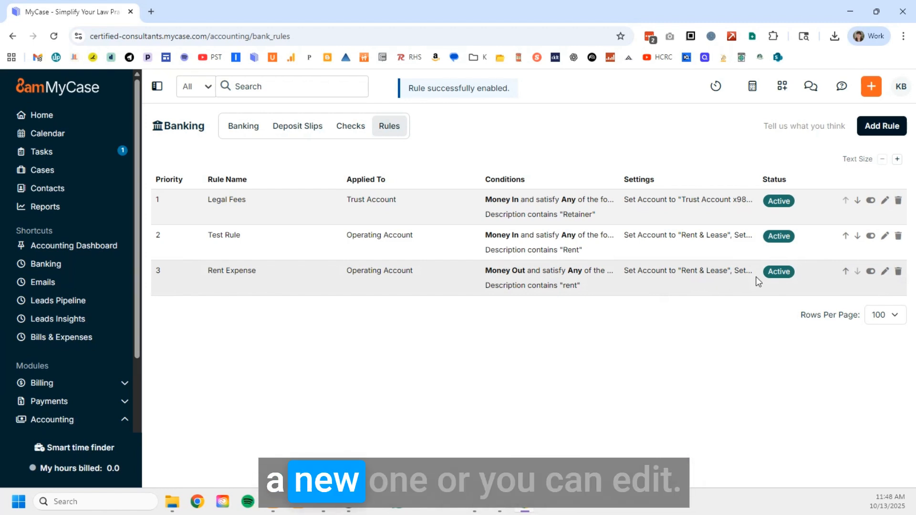
pyautogui.click(886, 272)
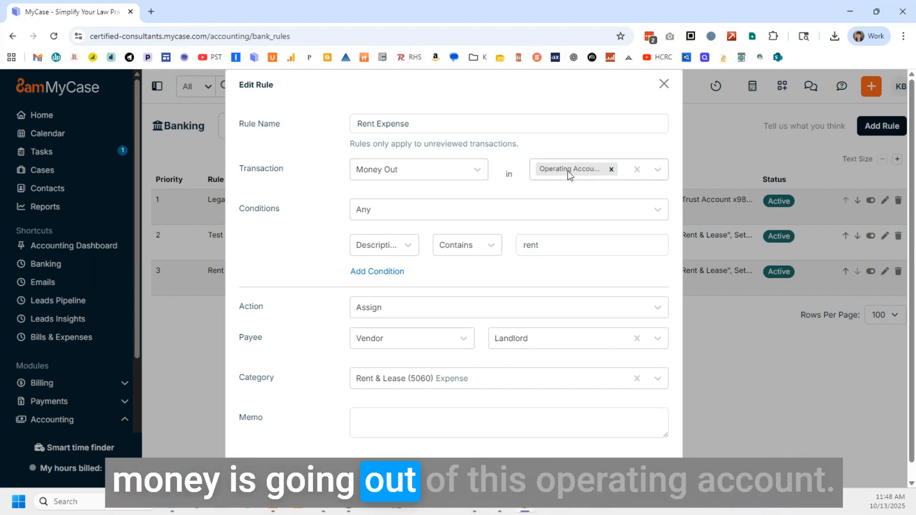
pyautogui.click(658, 170)
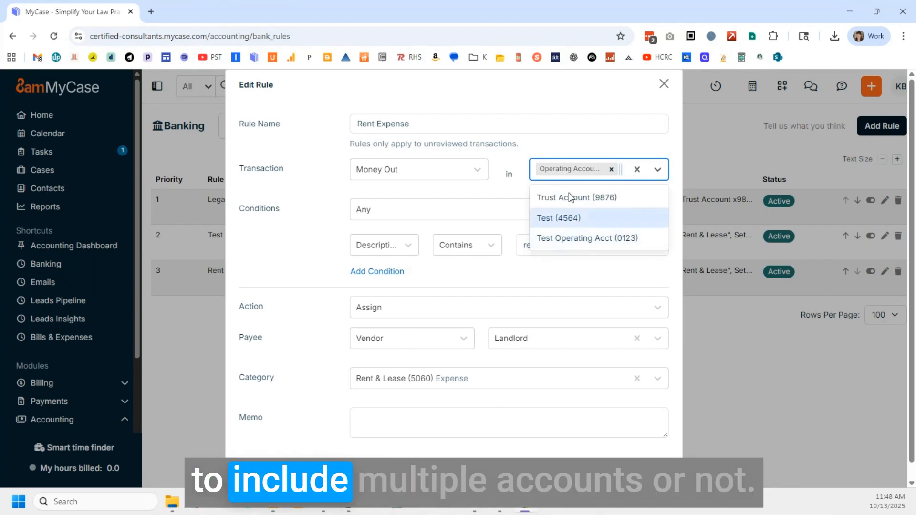
pyautogui.click(587, 238)
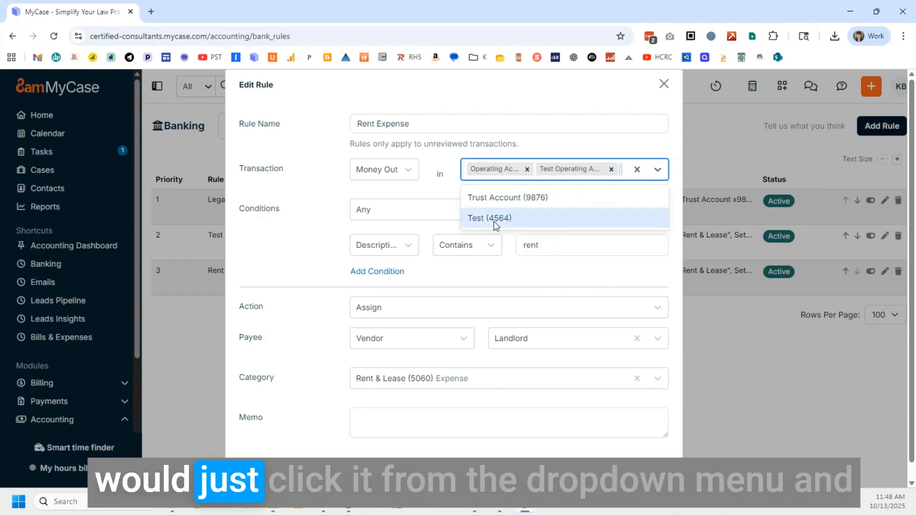
pyautogui.click(617, 146)
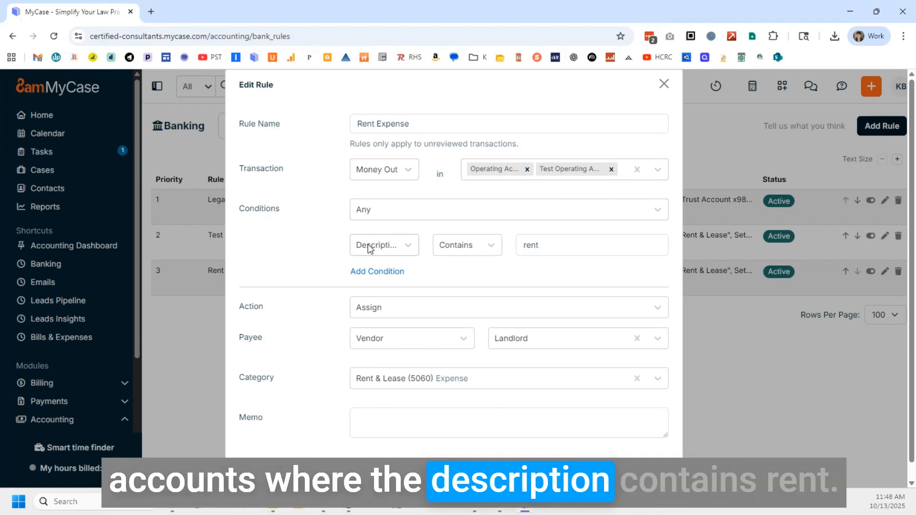
pyautogui.click(551, 244)
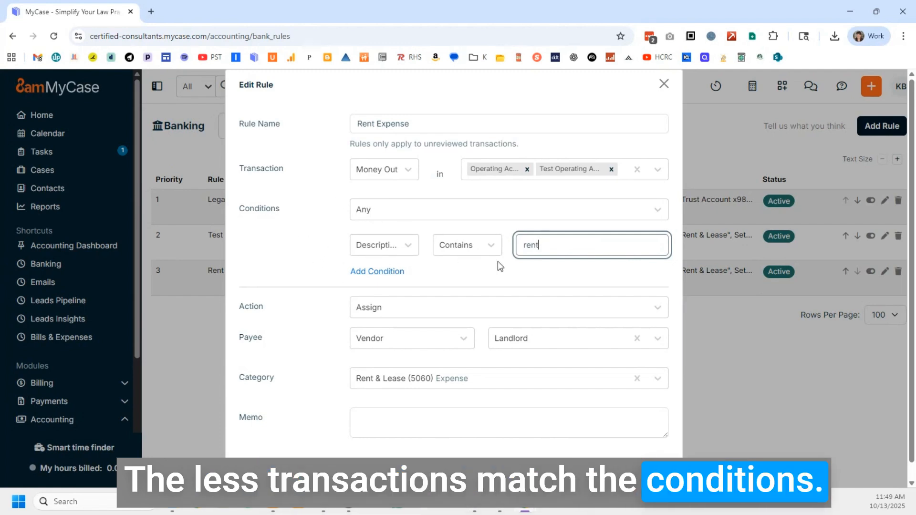
# Change the Rent Expense rule's payee type to Customer and pick a customer as the payee
pyautogui.scroll(-1, 406, 288)
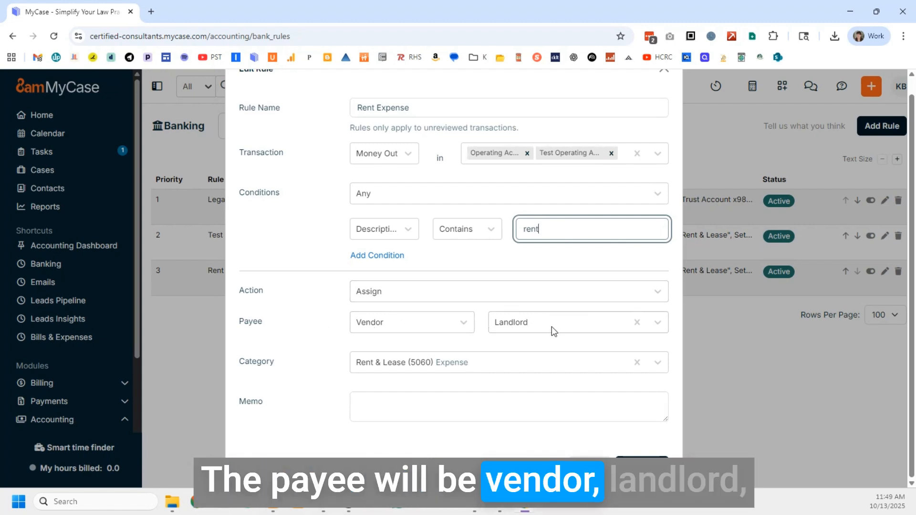
pyautogui.click(454, 324)
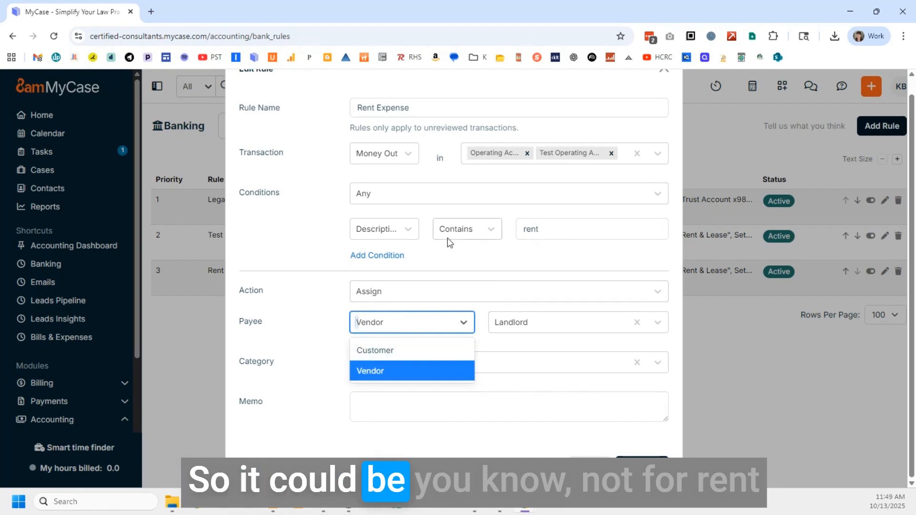
pyautogui.click(372, 349)
pyautogui.click(514, 321)
pyautogui.click(526, 371)
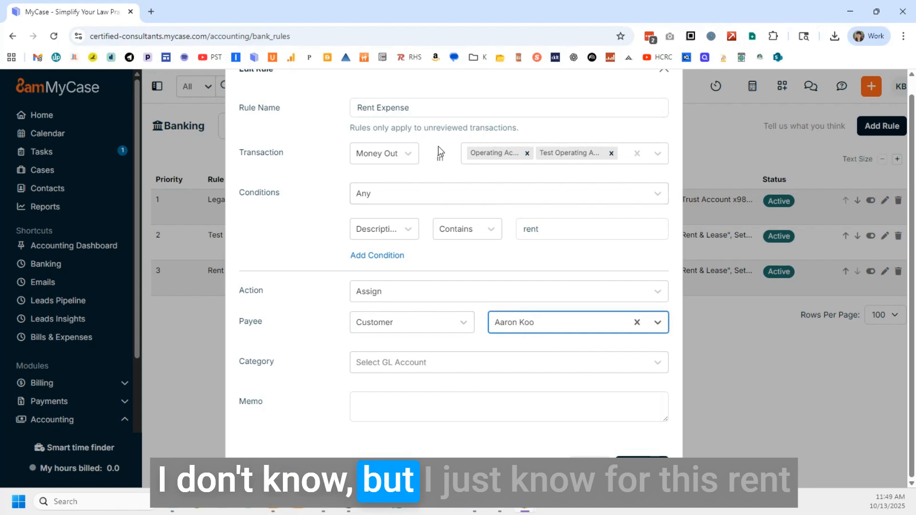
# Set the rule's payee type to Vendor with Landlord as the payee, keeping the action as Assign
pyautogui.click(429, 323)
pyautogui.click(394, 370)
pyautogui.click(525, 322)
pyautogui.click(532, 297)
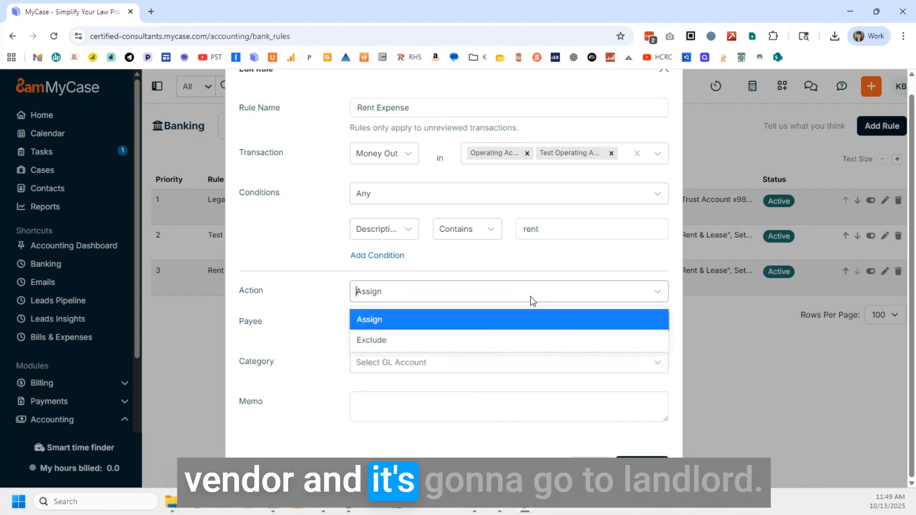
pyautogui.click(440, 320)
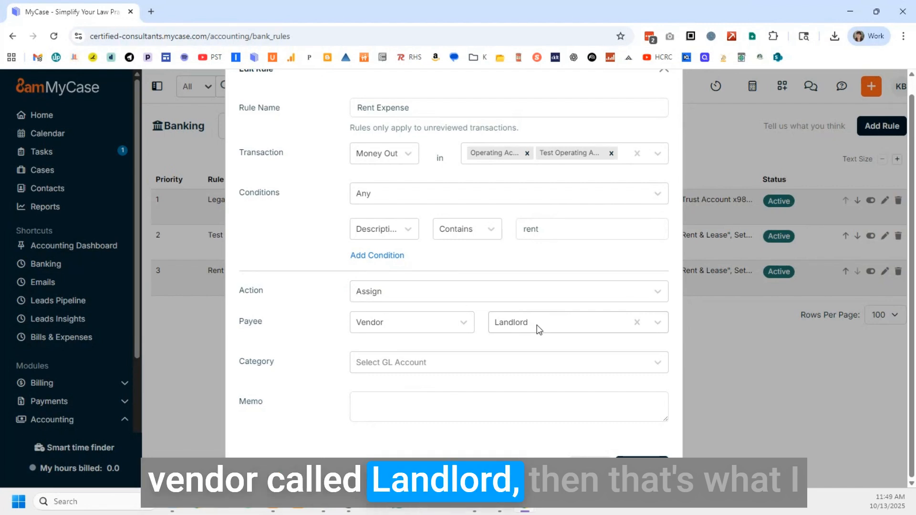
# Assign the Rent & Lease (5060) expense category to the rule, leave the memo empty and save the rule
pyautogui.click(476, 358)
pyautogui.write('ren')
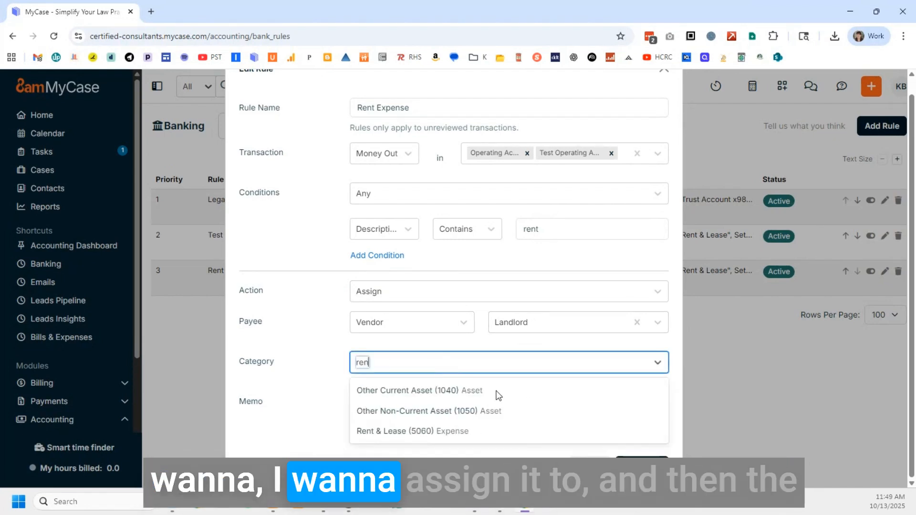
pyautogui.click(391, 432)
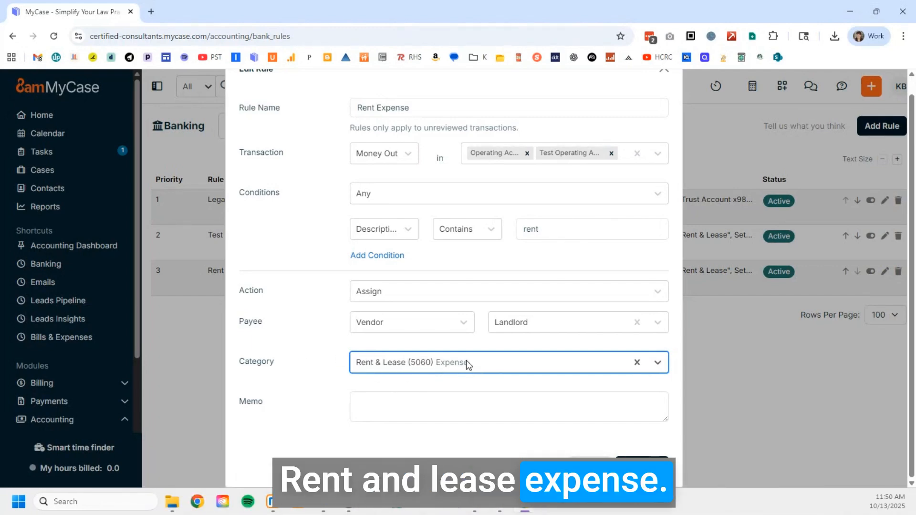
pyautogui.click(470, 410)
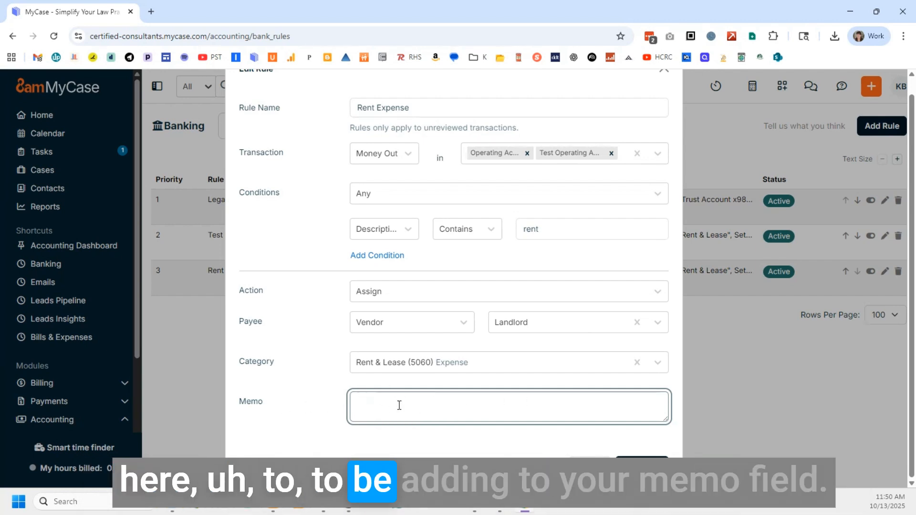
pyautogui.click(642, 466)
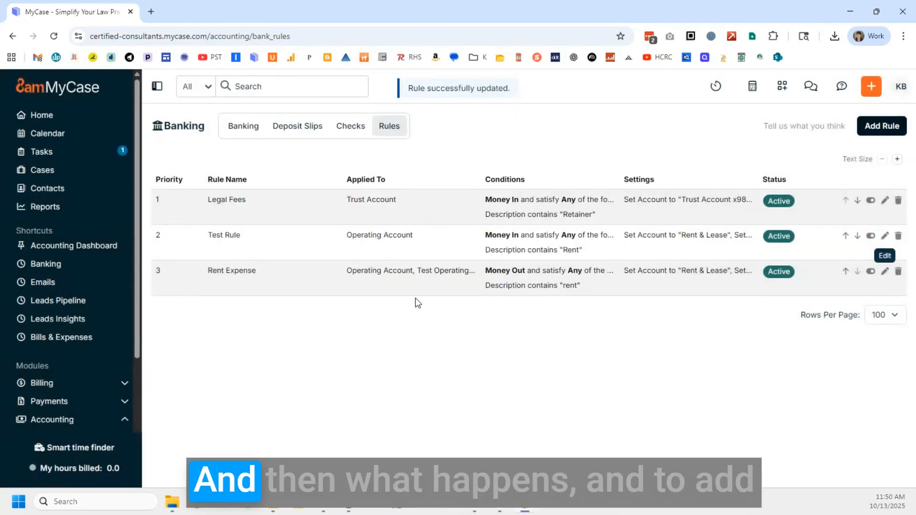
# Open a blank form for a new rule and dismiss it
pyautogui.click(883, 126)
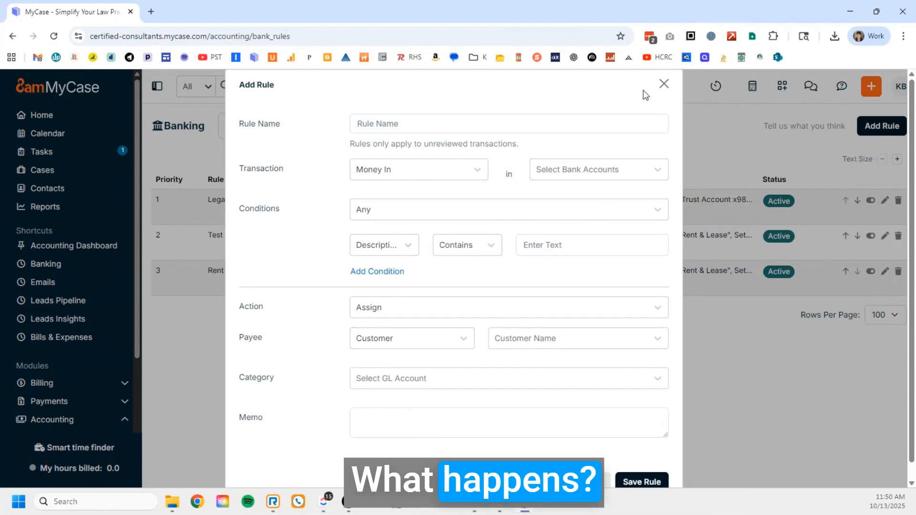
pyautogui.click(664, 84)
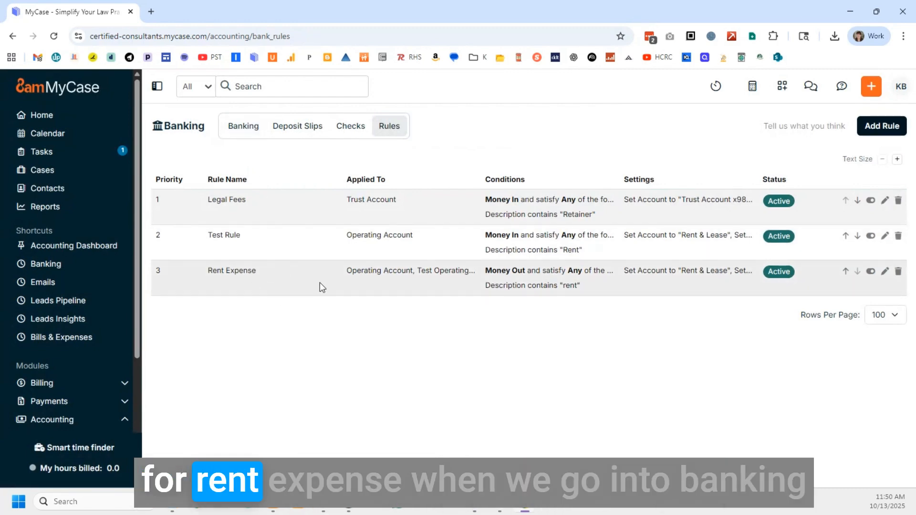
# Open the Operating Account from the bank accounts list and look through its transactions awaiting review for rent entries
pyautogui.click(242, 127)
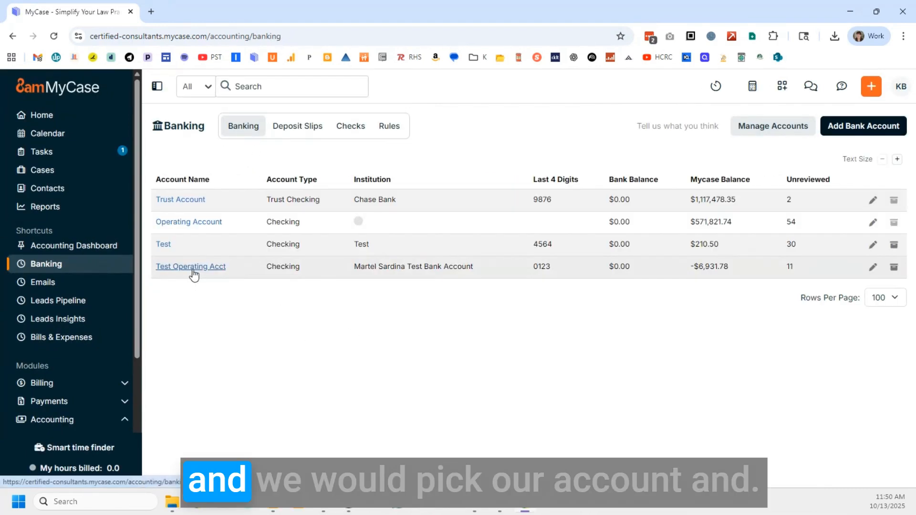
pyautogui.click(190, 223)
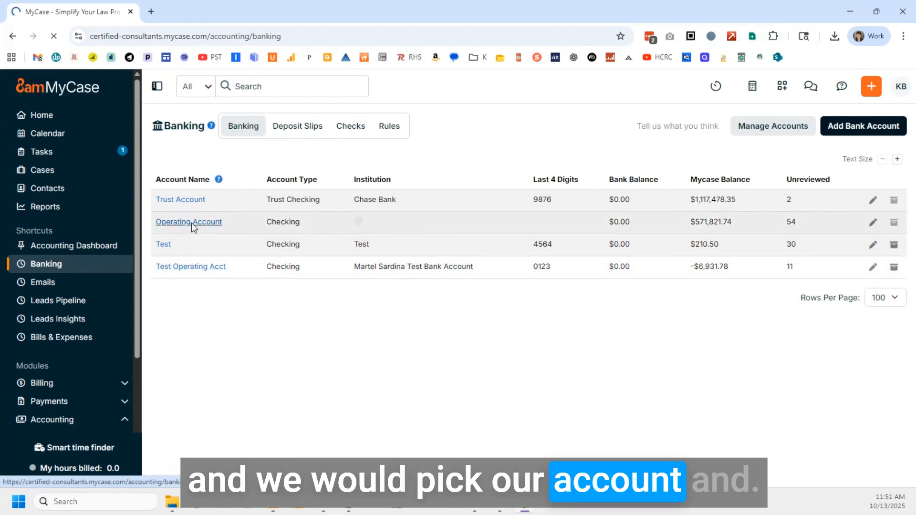
pyautogui.scroll(-7, 448, 291)
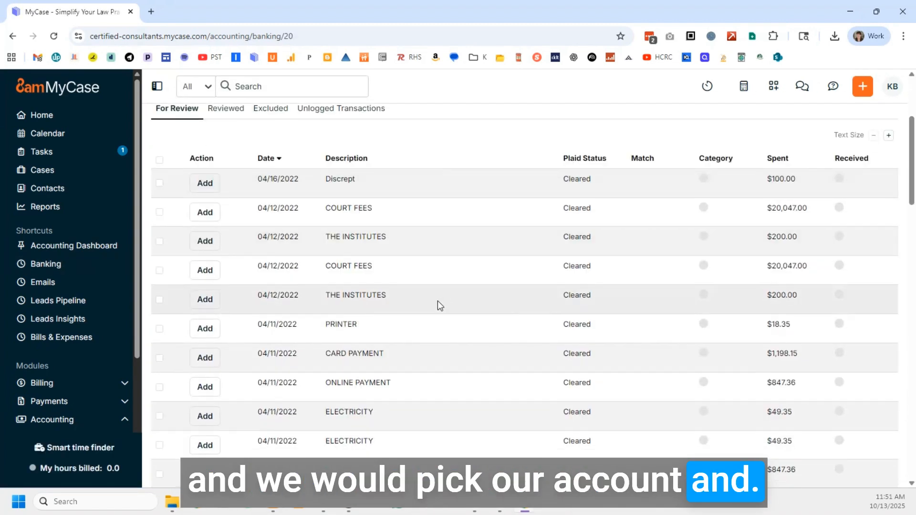
pyautogui.scroll(-2, 380, 347)
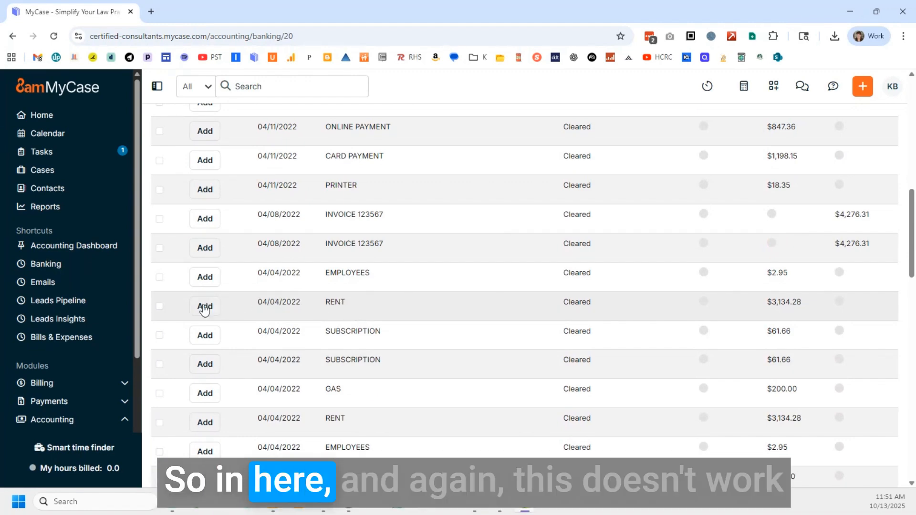
pyautogui.scroll(10, 394, 284)
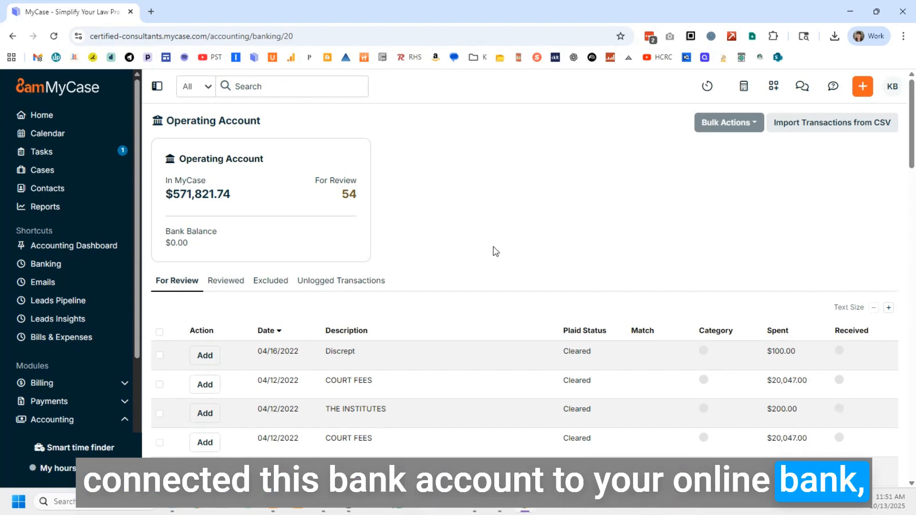
pyautogui.scroll(-5, 487, 276)
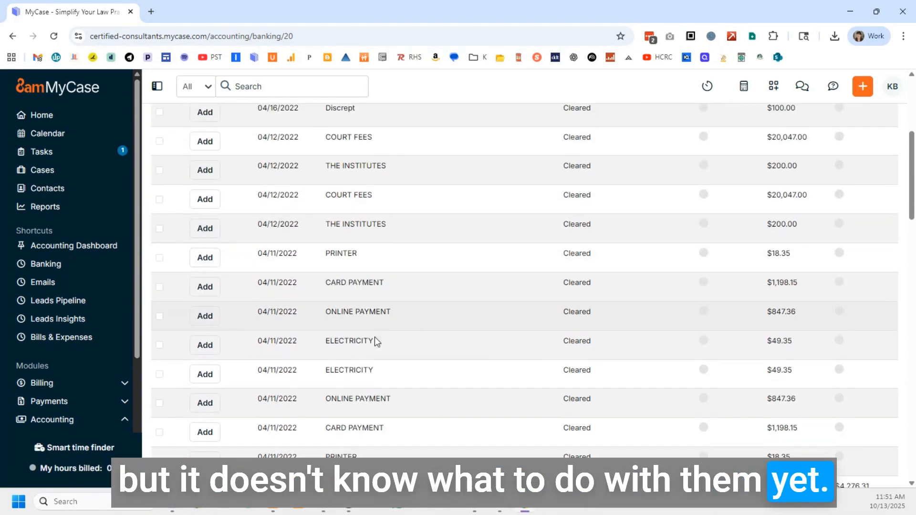
pyautogui.scroll(-7, 374, 337)
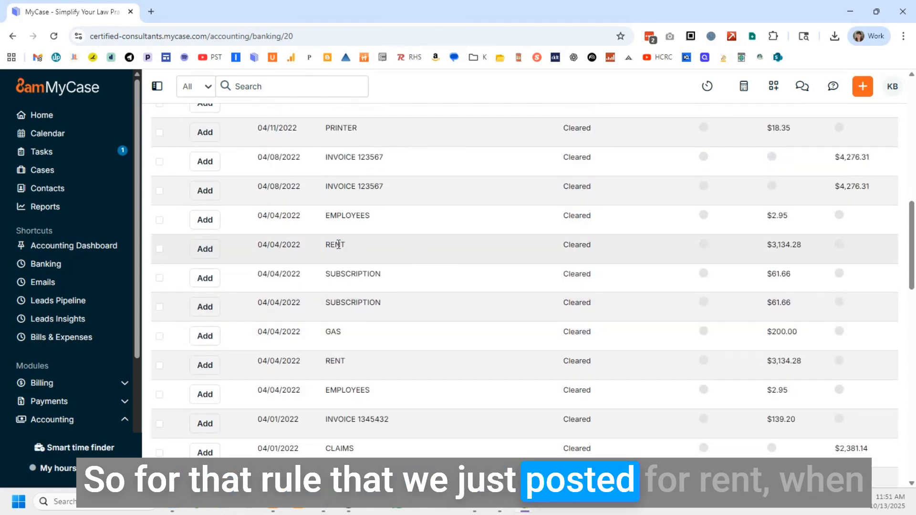
# Expand the first 04/04/2022 RENT transaction and examine the payee, ledger account and applied rule in its categorization details
pyautogui.click(204, 249)
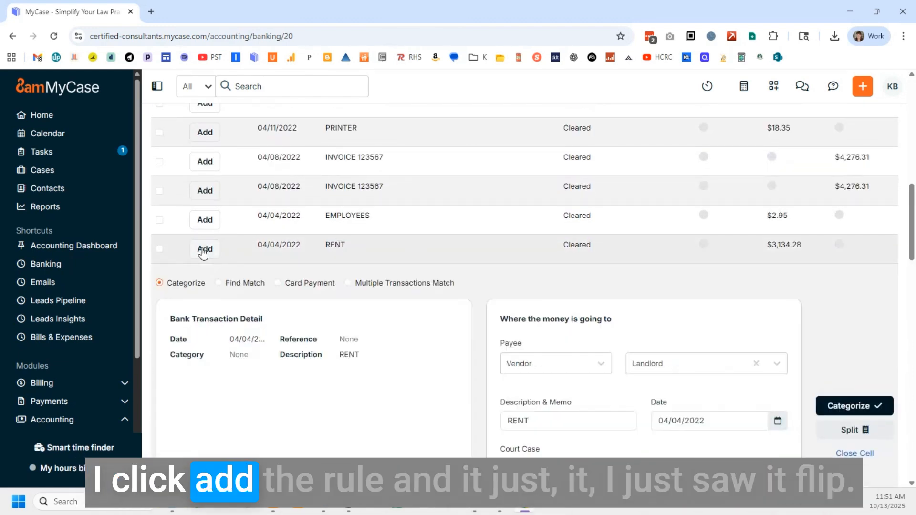
pyautogui.scroll(-2, 213, 217)
pyautogui.scroll(-2, 213, 216)
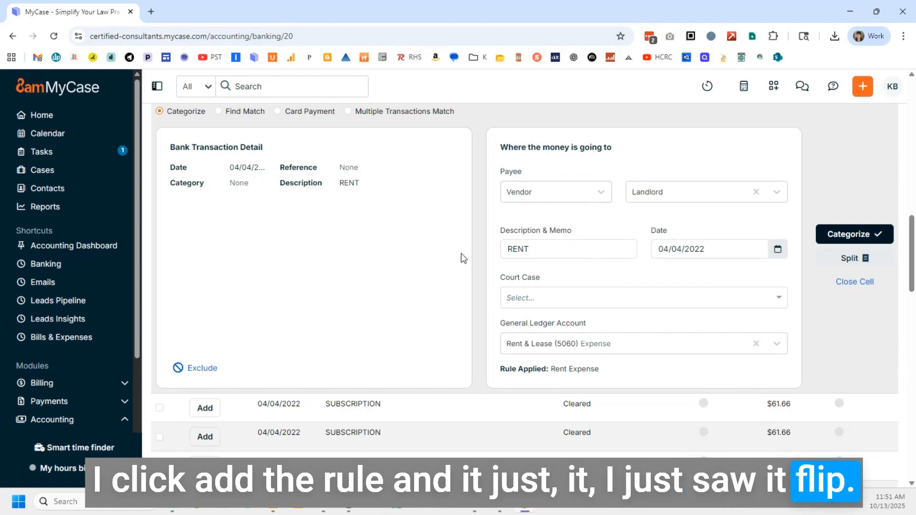
pyautogui.scroll(1, 453, 272)
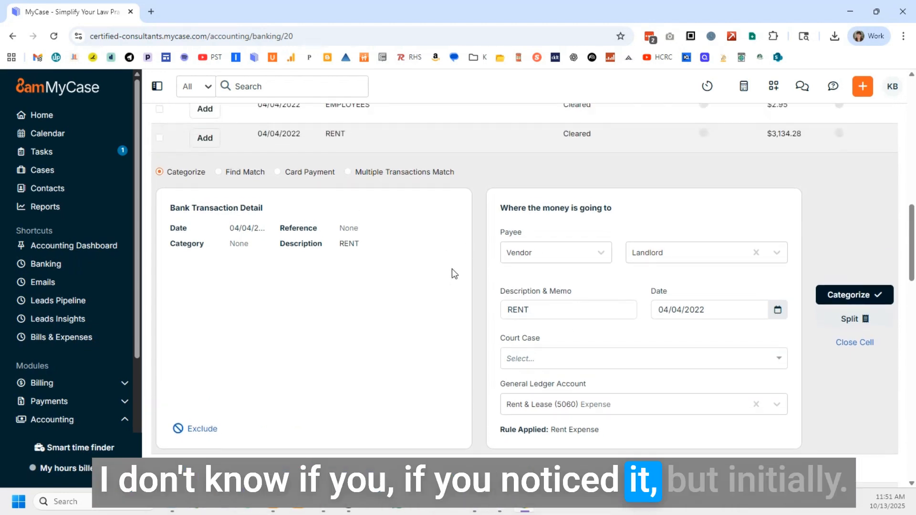
pyautogui.scroll(2, 453, 274)
# Expand the 04/04/2022 EMPLOYEES transaction directly above the rent entry and inspect its categorization fields for comparison
pyautogui.click(205, 220)
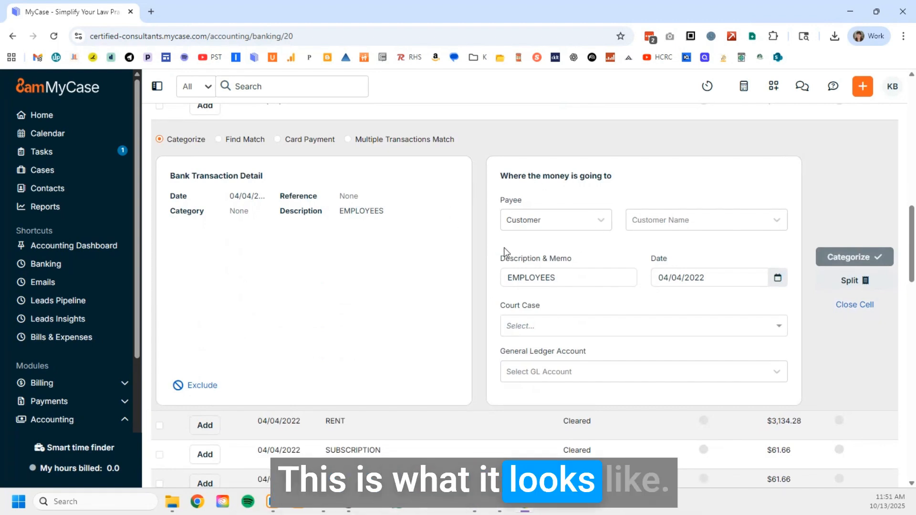
pyautogui.scroll(1, 309, 193)
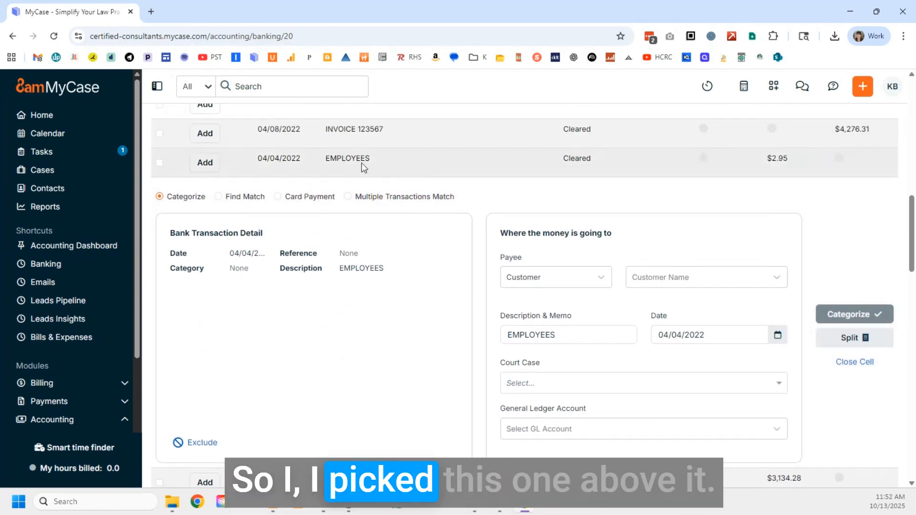
pyautogui.scroll(-1, 237, 196)
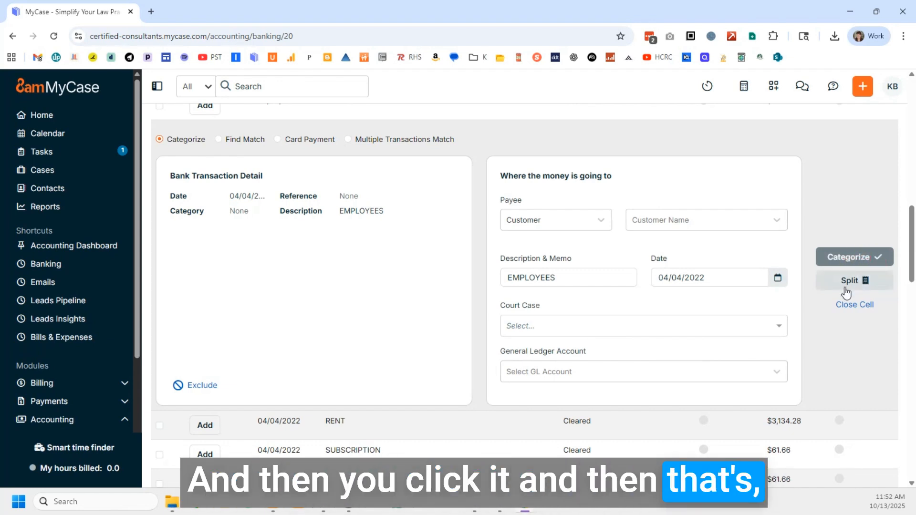
# Reopen the 04/04/2022 RENT transaction below the EMPLOYEES entry and examine its description, general ledger account and applied rule
pyautogui.scroll(-2, 806, 354)
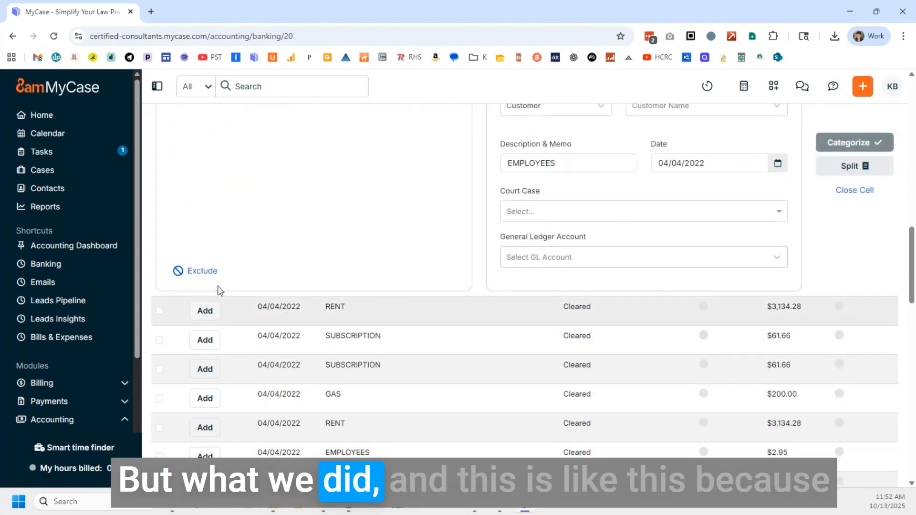
pyautogui.scroll(1, 477, 190)
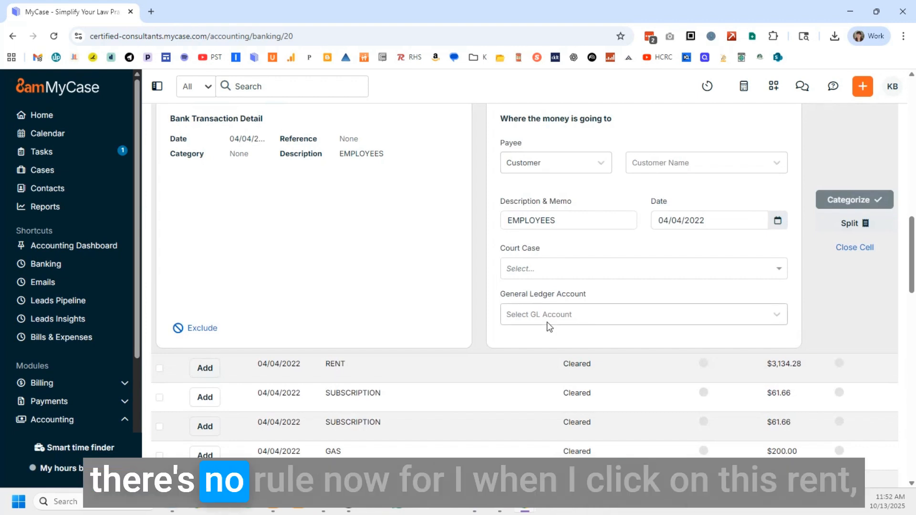
pyautogui.click(202, 371)
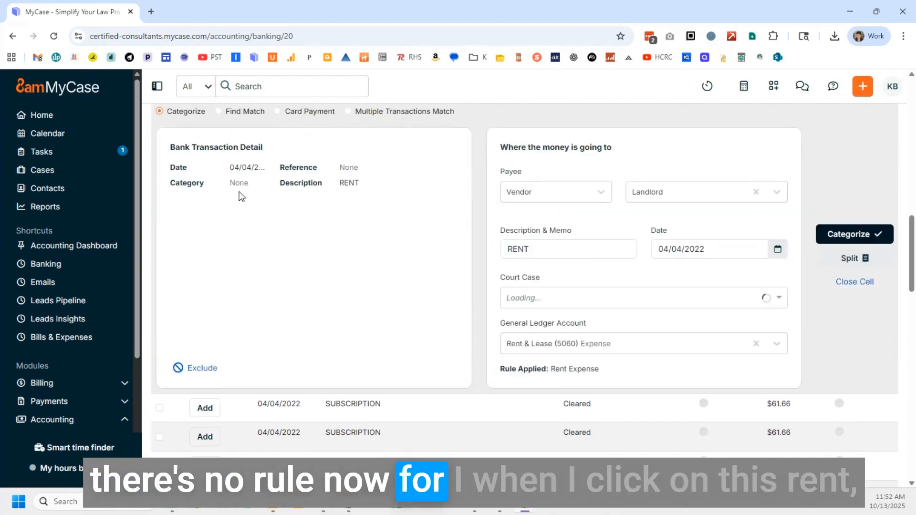
pyautogui.scroll(2, 284, 200)
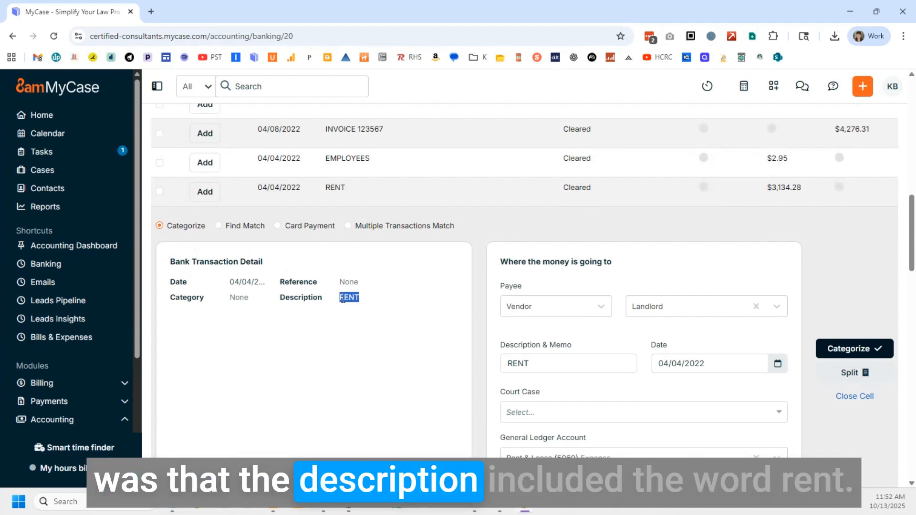
pyautogui.click(358, 298)
pyautogui.scroll(-2, 362, 300)
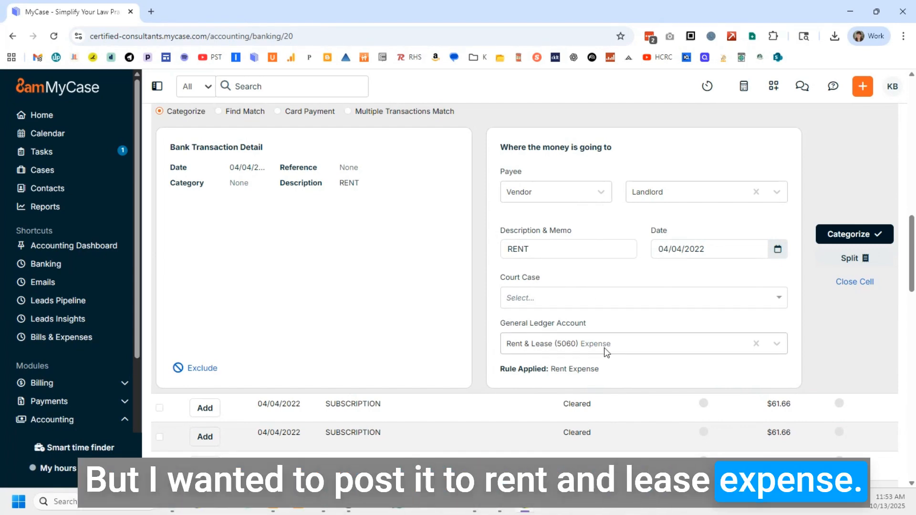
pyautogui.moveTo(499, 371); pyautogui.dragTo(603, 378)
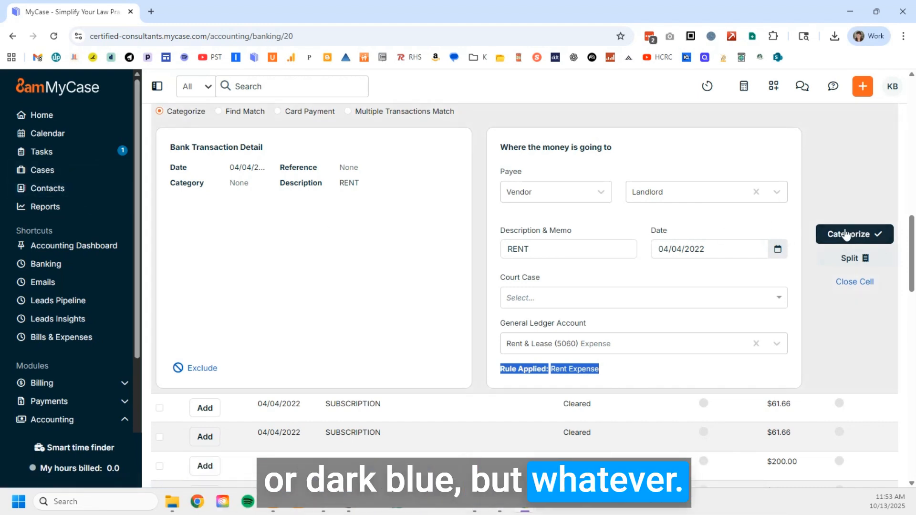
# Expand the 04/04/2022 EMPLOYEES transaction again and check its payee, ledger account and Categorize availability
pyautogui.scroll(4, 849, 237)
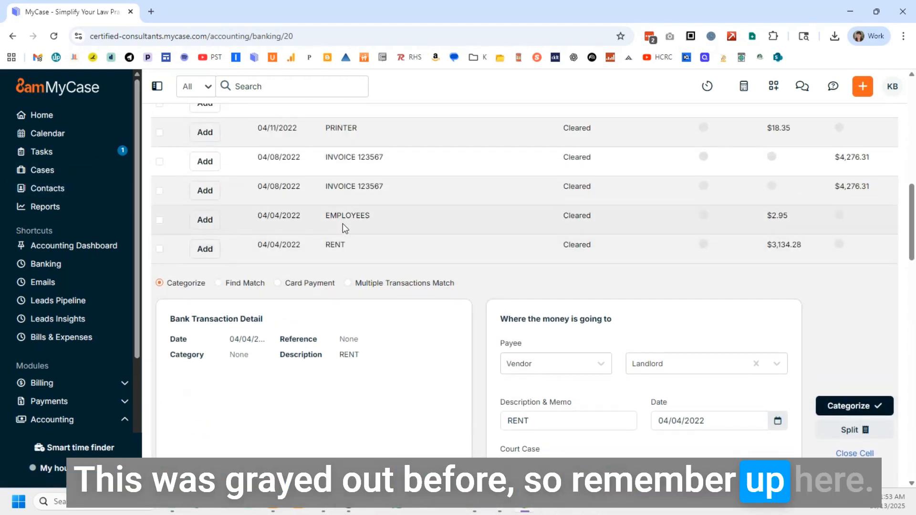
pyautogui.click(205, 220)
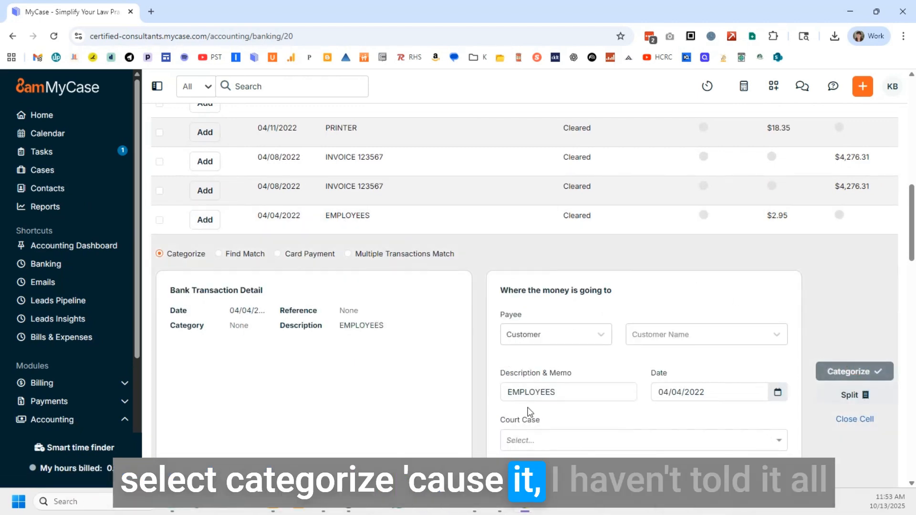
pyautogui.scroll(-2, 298, 316)
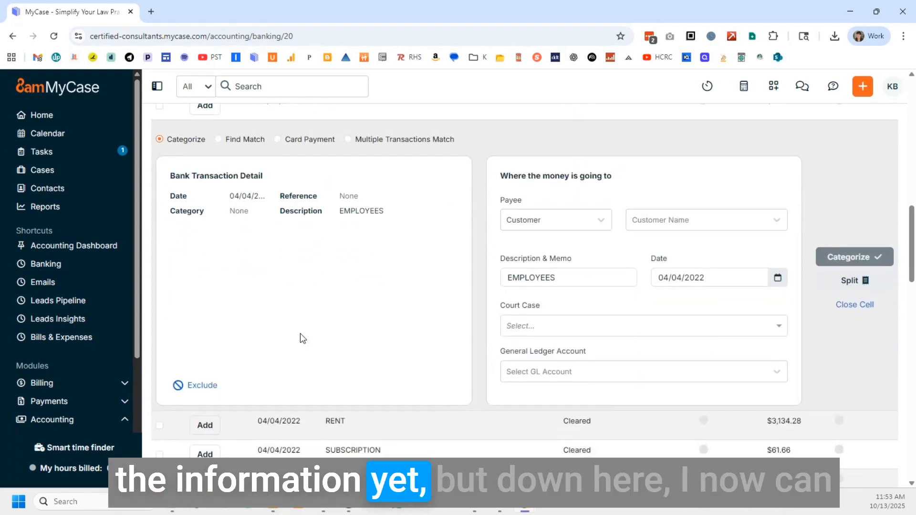
# Return to the 04/04/2022 RENT transaction's details and view its payee type and vendor choices, keeping the current selections
pyautogui.click(204, 367)
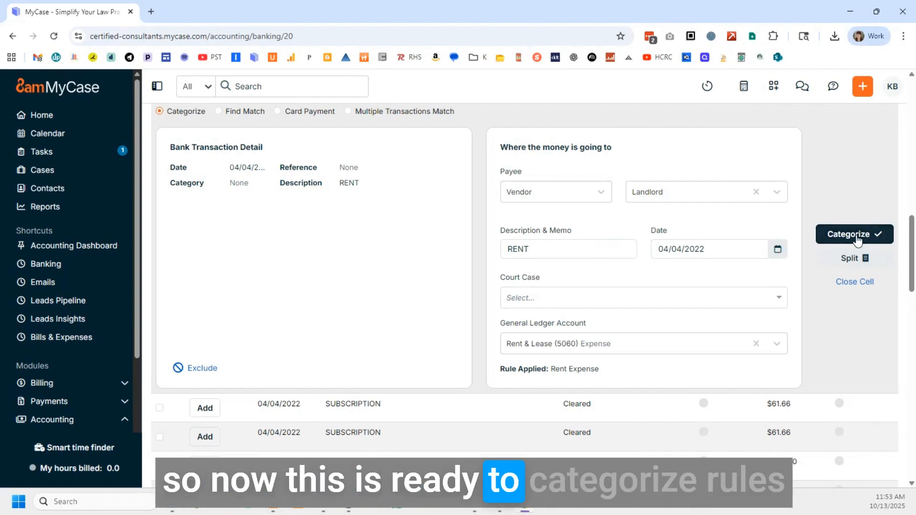
pyautogui.scroll(1, 443, 243)
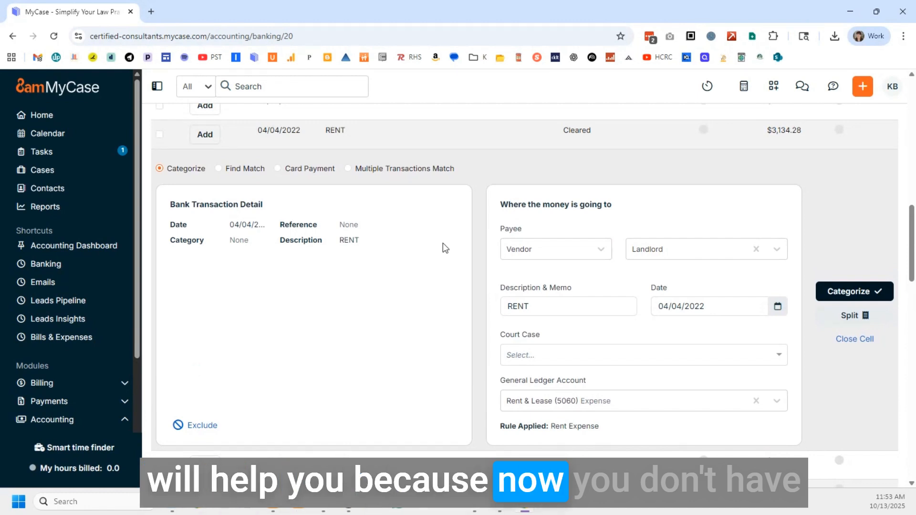
pyautogui.click(543, 253)
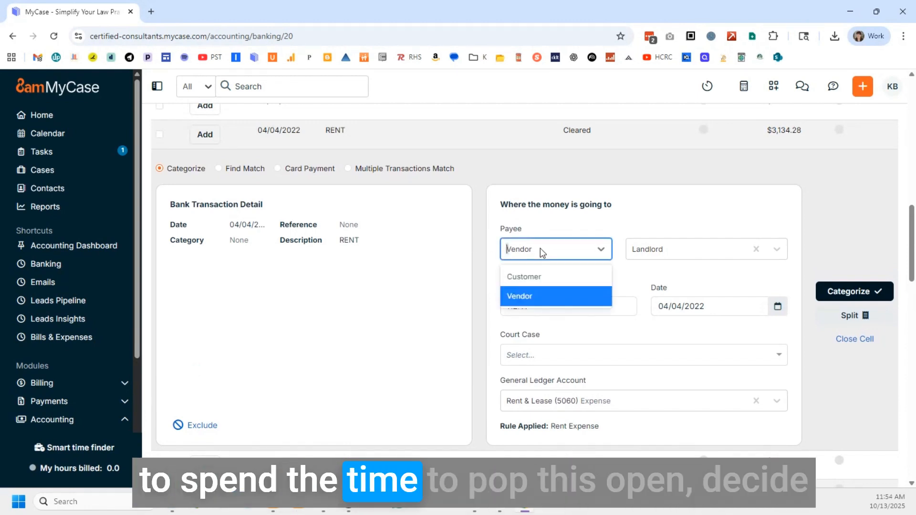
pyautogui.click(666, 253)
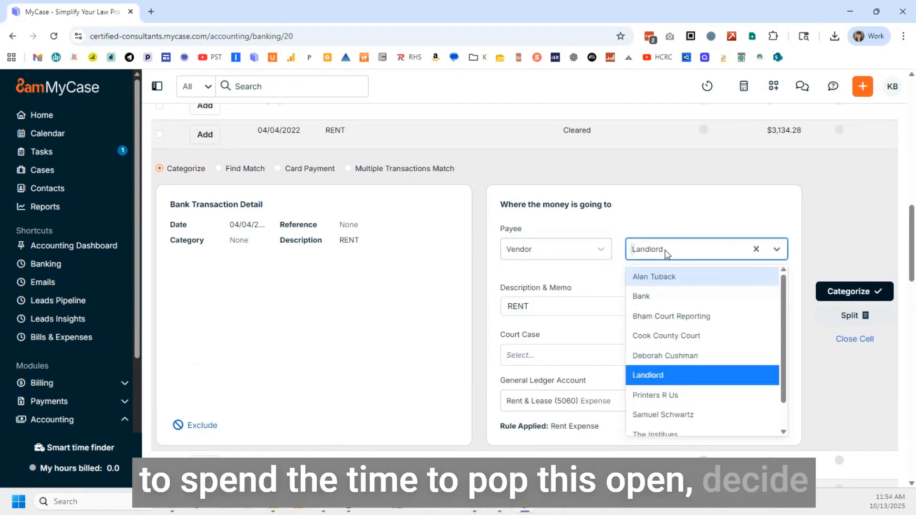
pyautogui.click(669, 205)
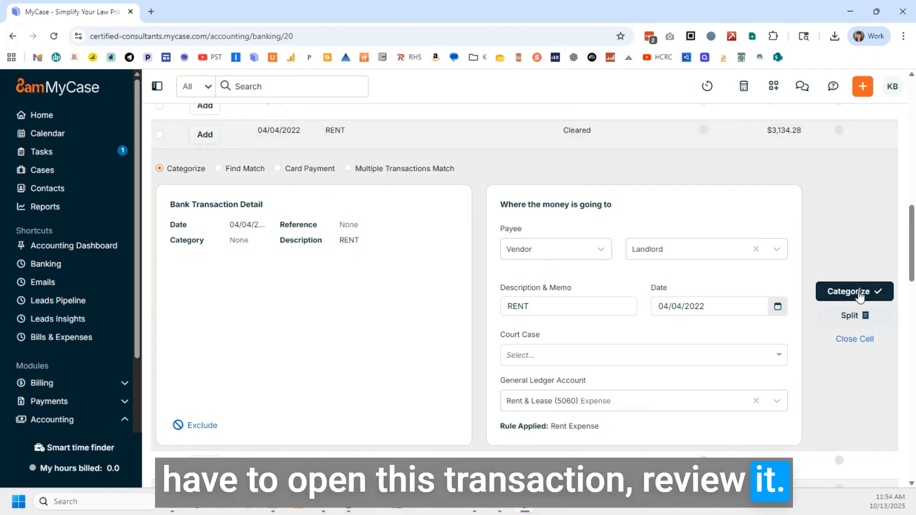
# Review the expanded RENT transaction's bank description against its prefilled categorization fields and applied rule
pyautogui.doubleClick(335, 131)
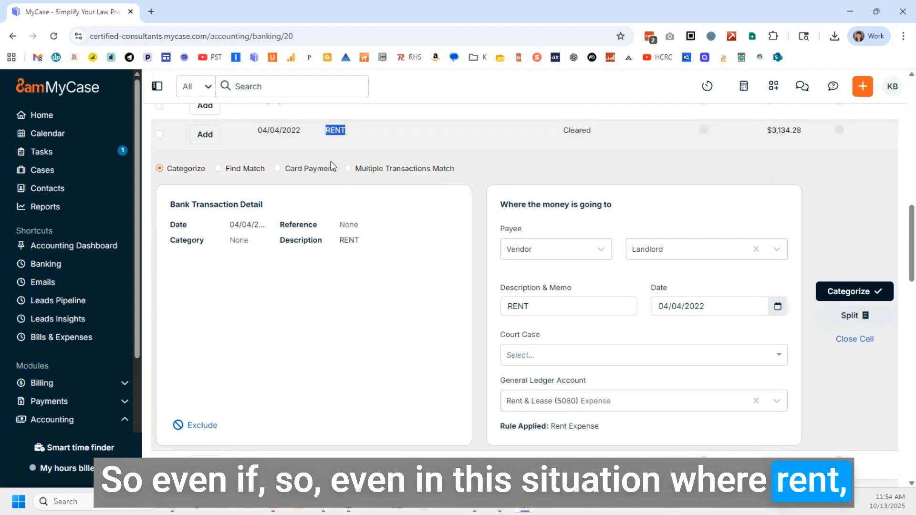
pyautogui.moveTo(501, 425); pyautogui.dragTo(626, 433)
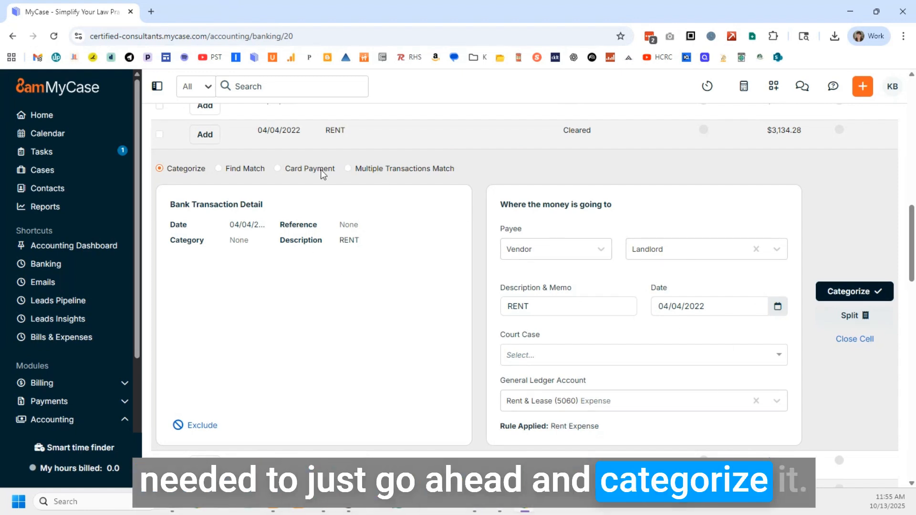
pyautogui.scroll(1, 215, 200)
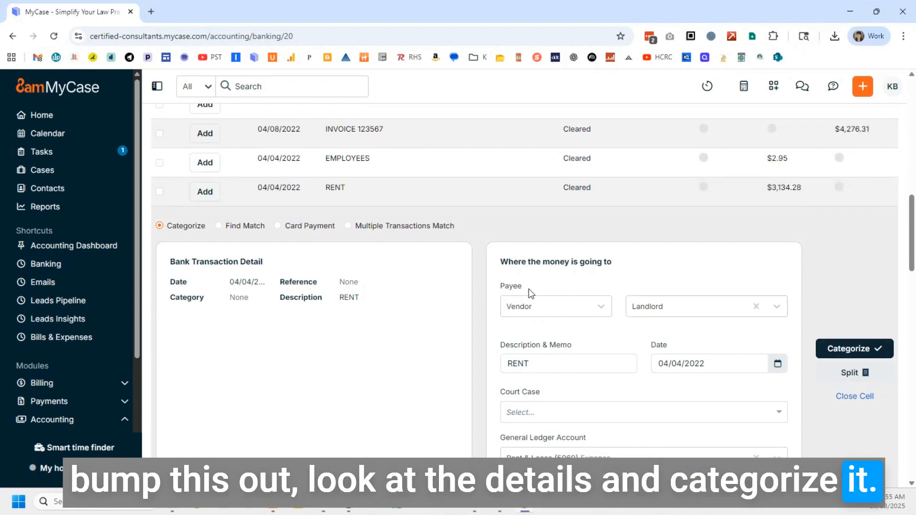
pyautogui.scroll(-2, 531, 372)
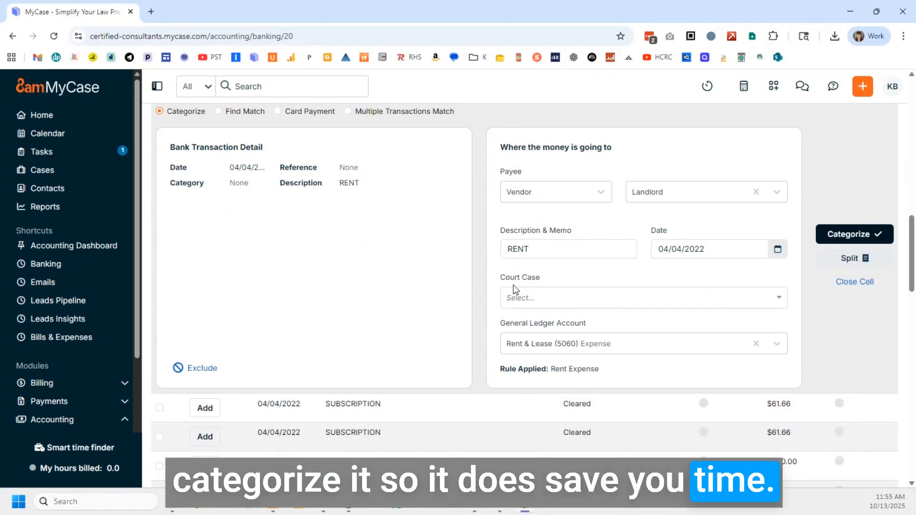
pyautogui.scroll(1, 470, 270)
pyautogui.scroll(1, 467, 196)
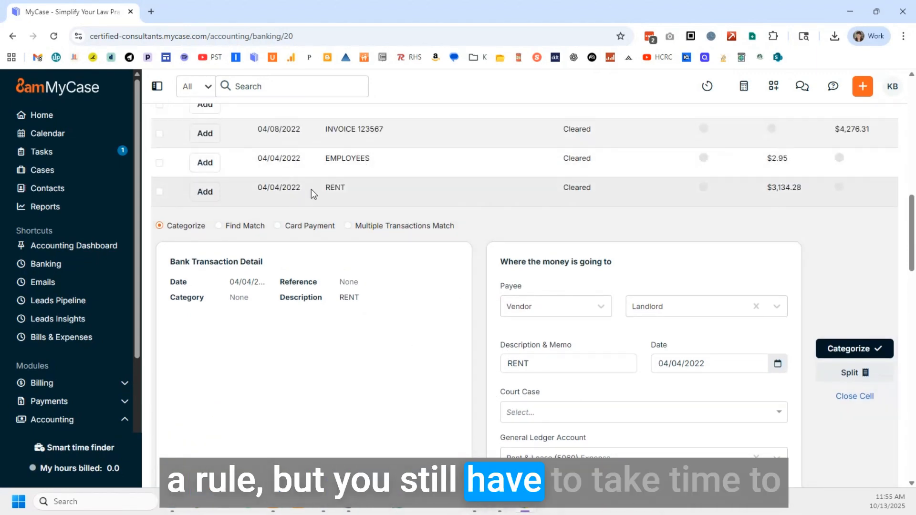
pyautogui.scroll(-1, 527, 299)
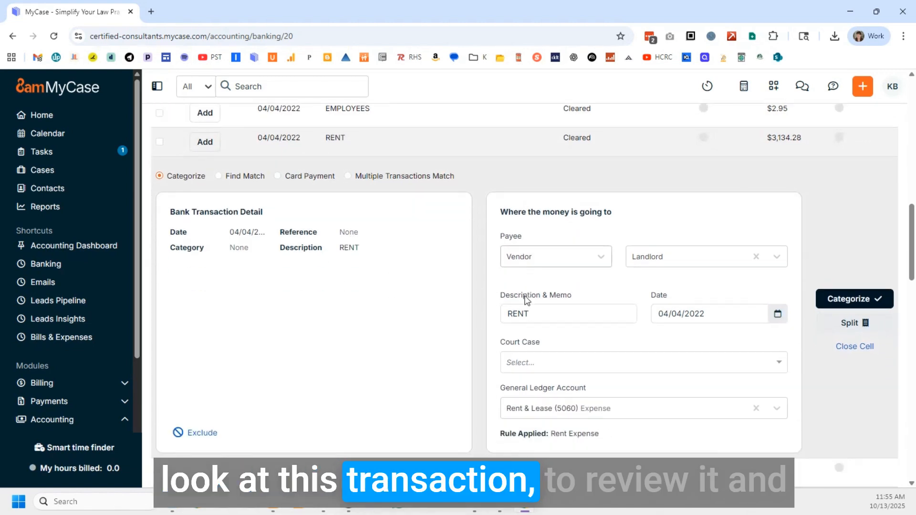